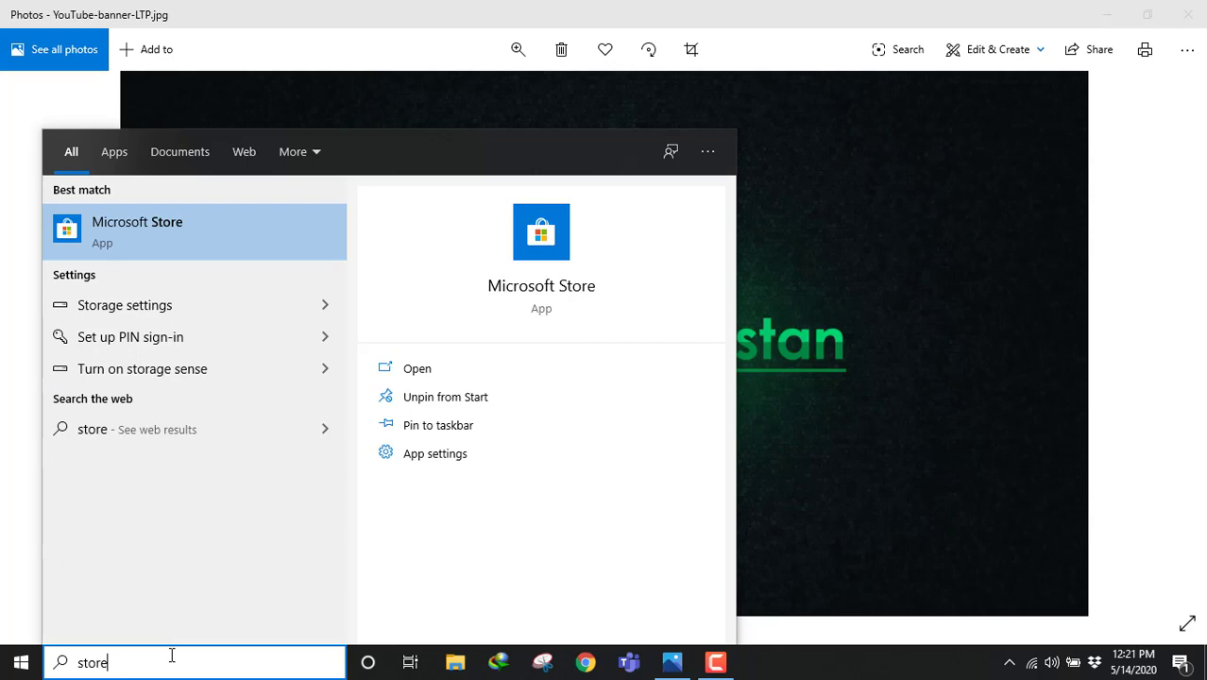
Open Microsoft Store, find the free Ubuntu app by searching for "ubuntu", and read its description
click(129, 245)
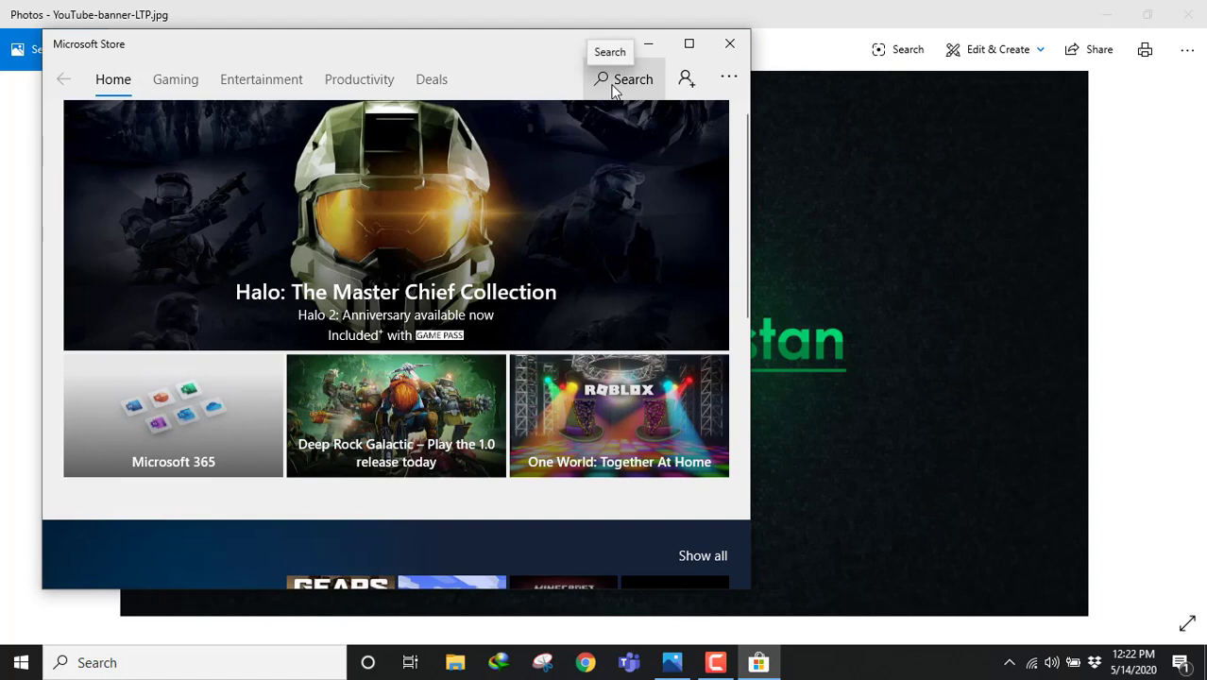
click(614, 85)
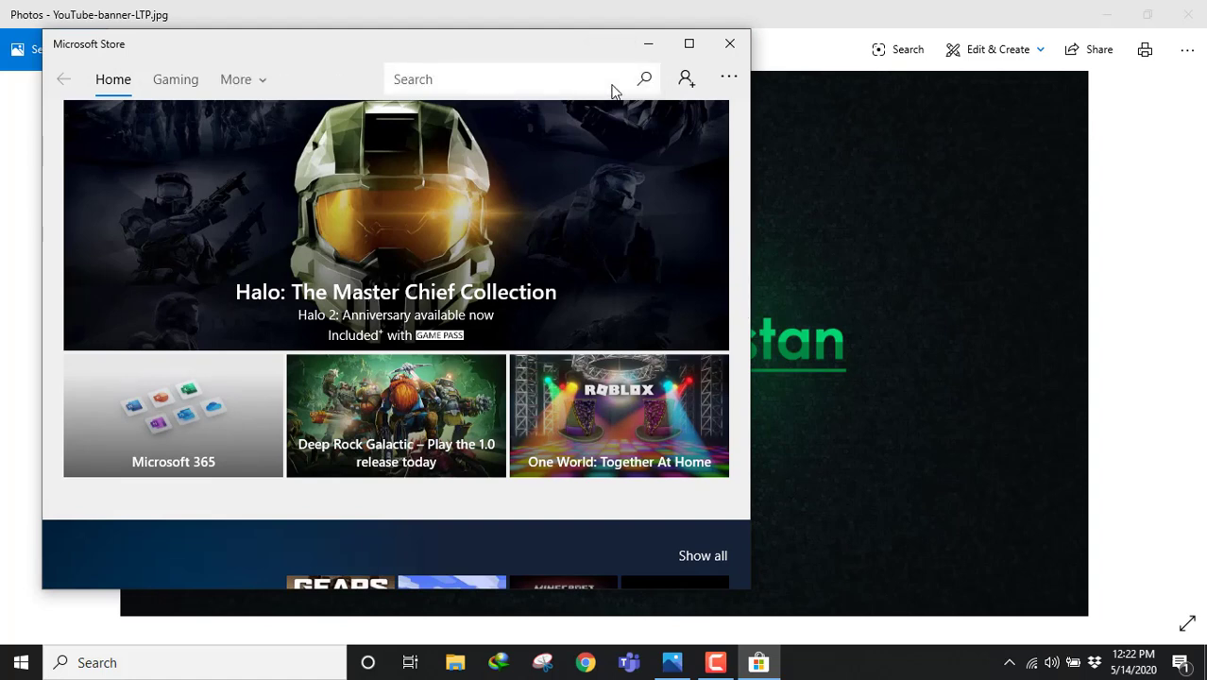
click(607, 77)
text(ubuntu)
key(Return)
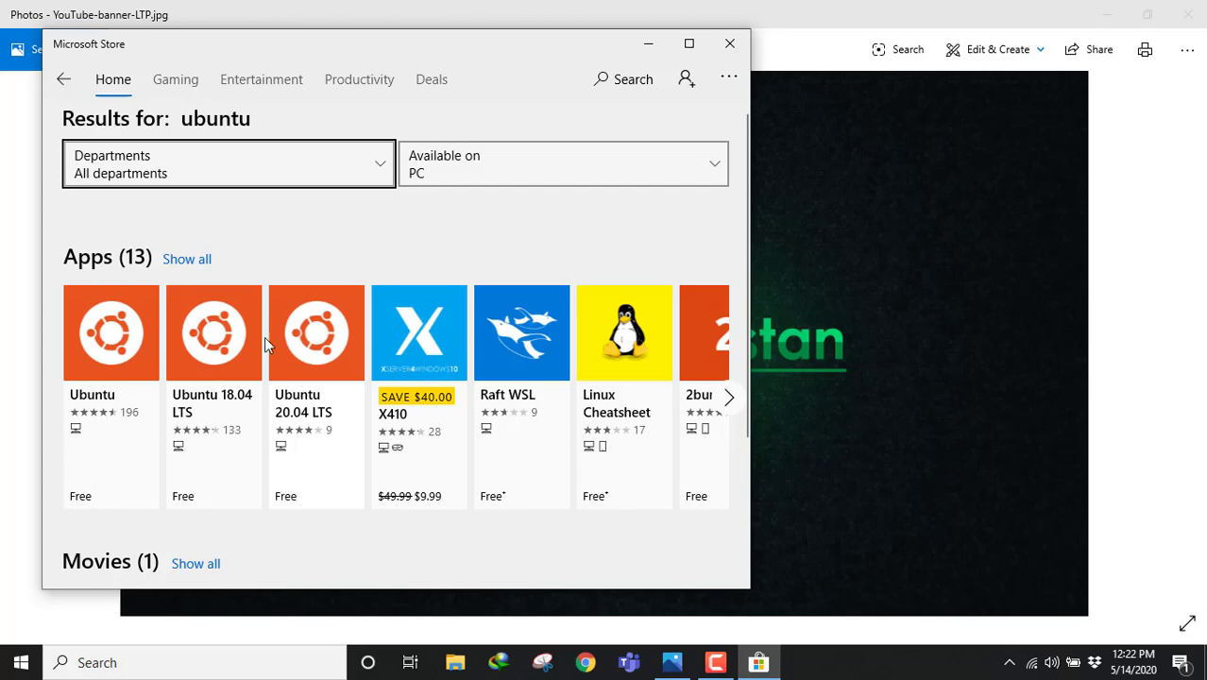
click(115, 343)
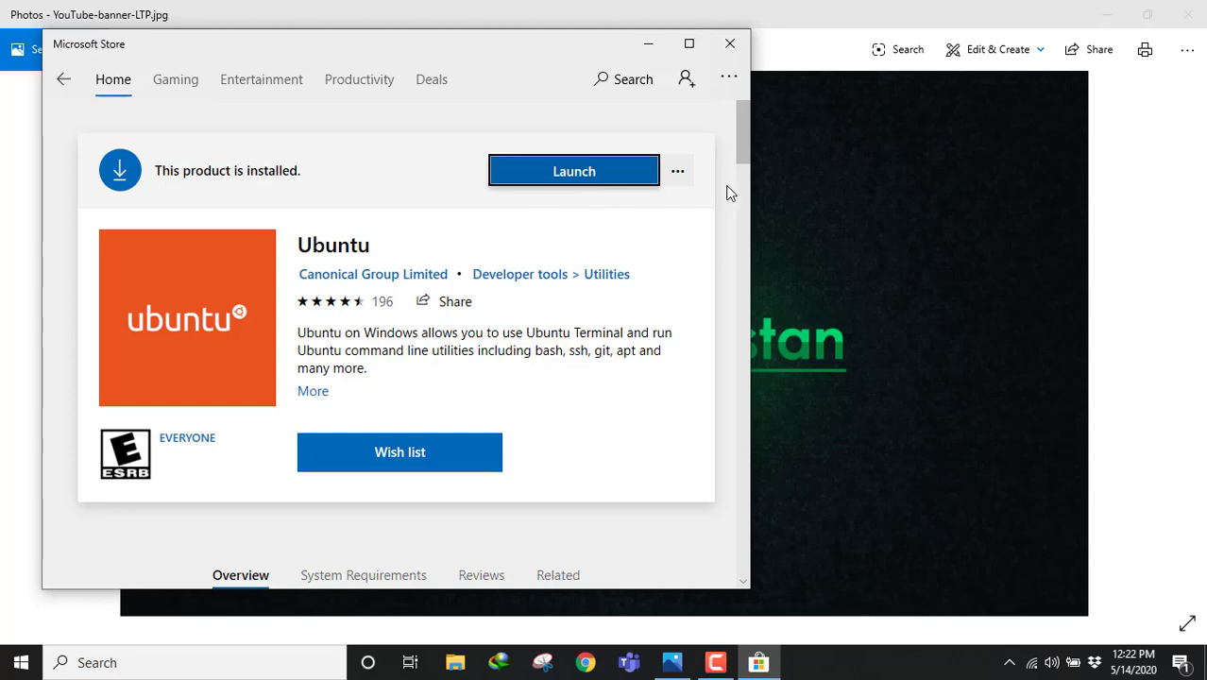
drag(742, 155, 743, 284)
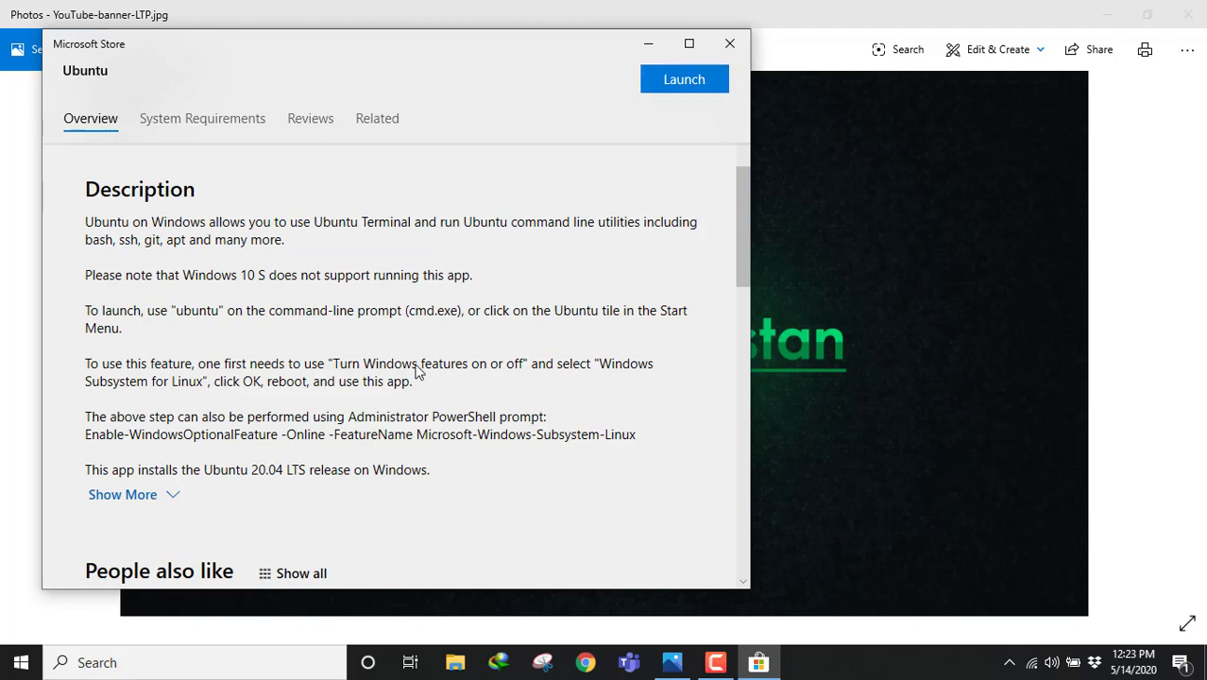
click(227, 663)
text(wn)
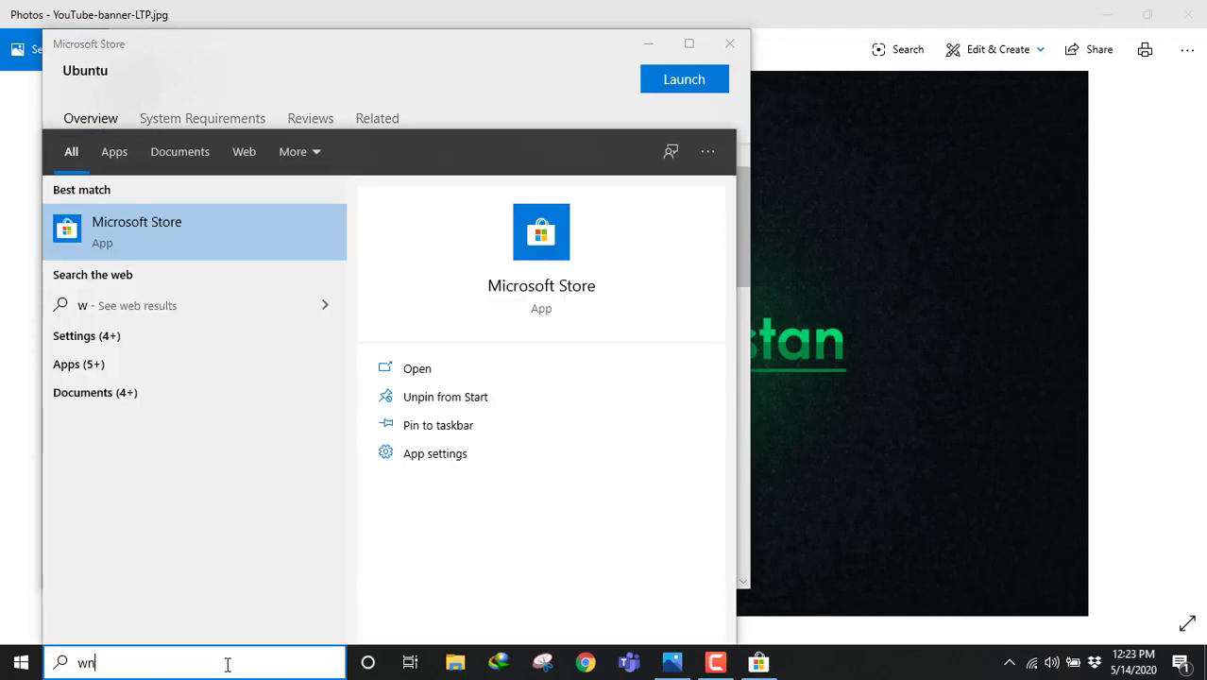
text(ido)
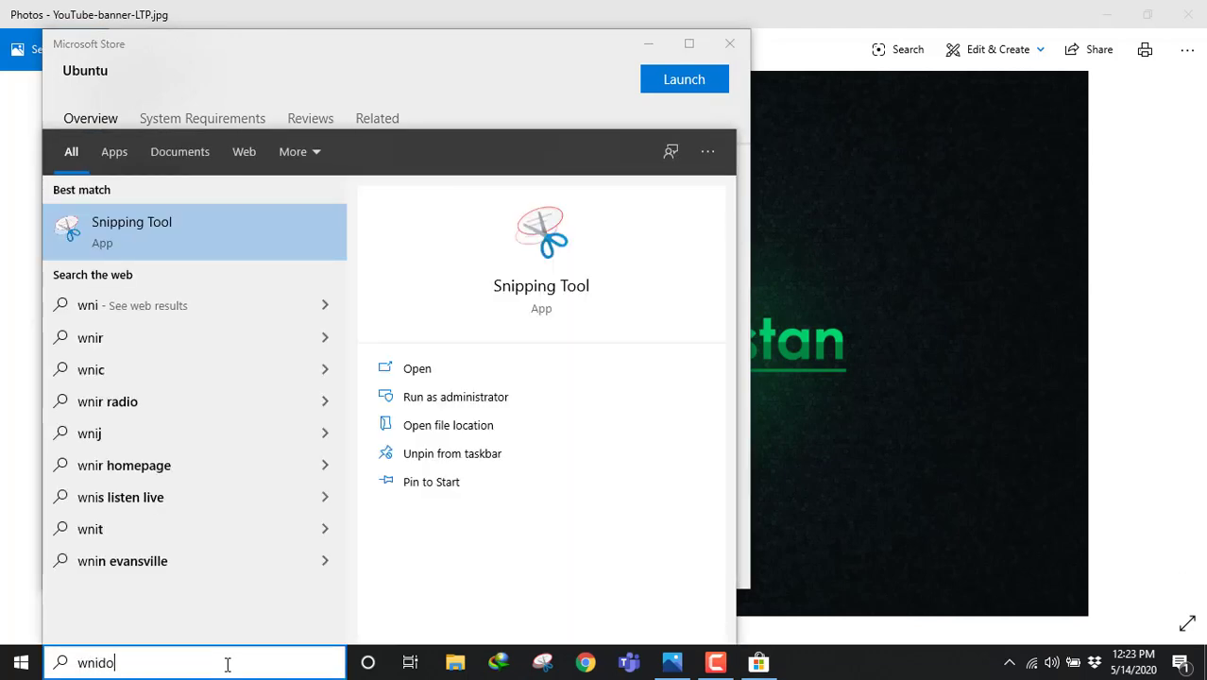
text(ws feature)
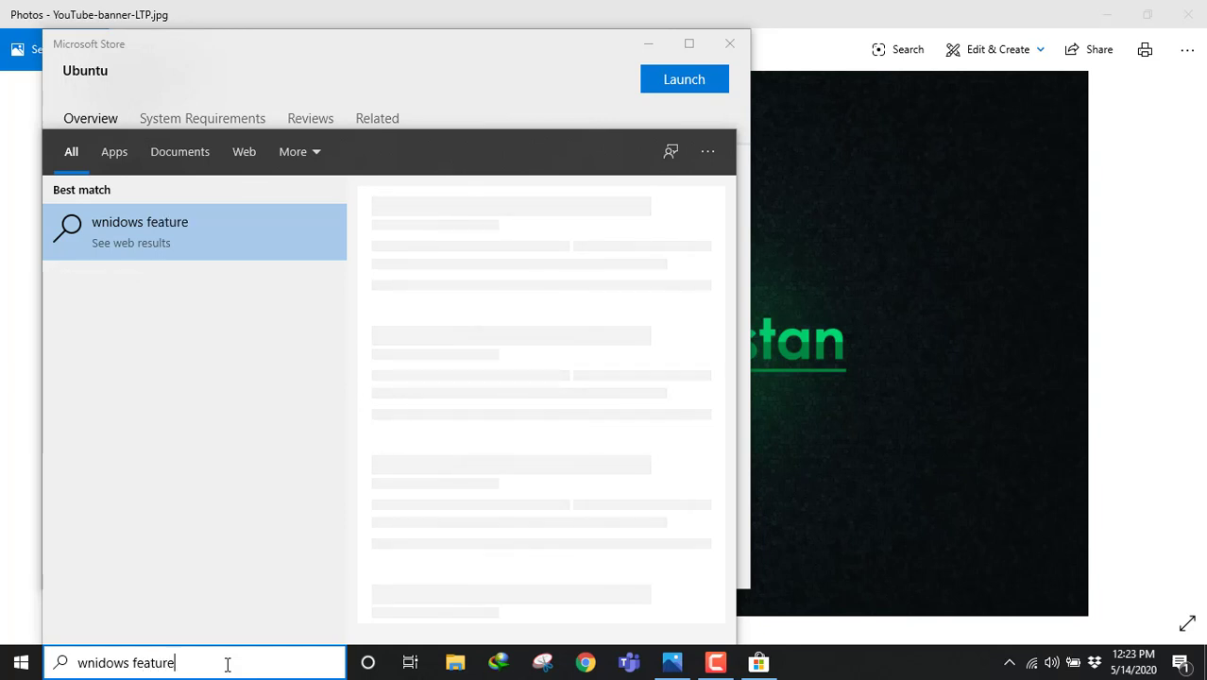
text(s)
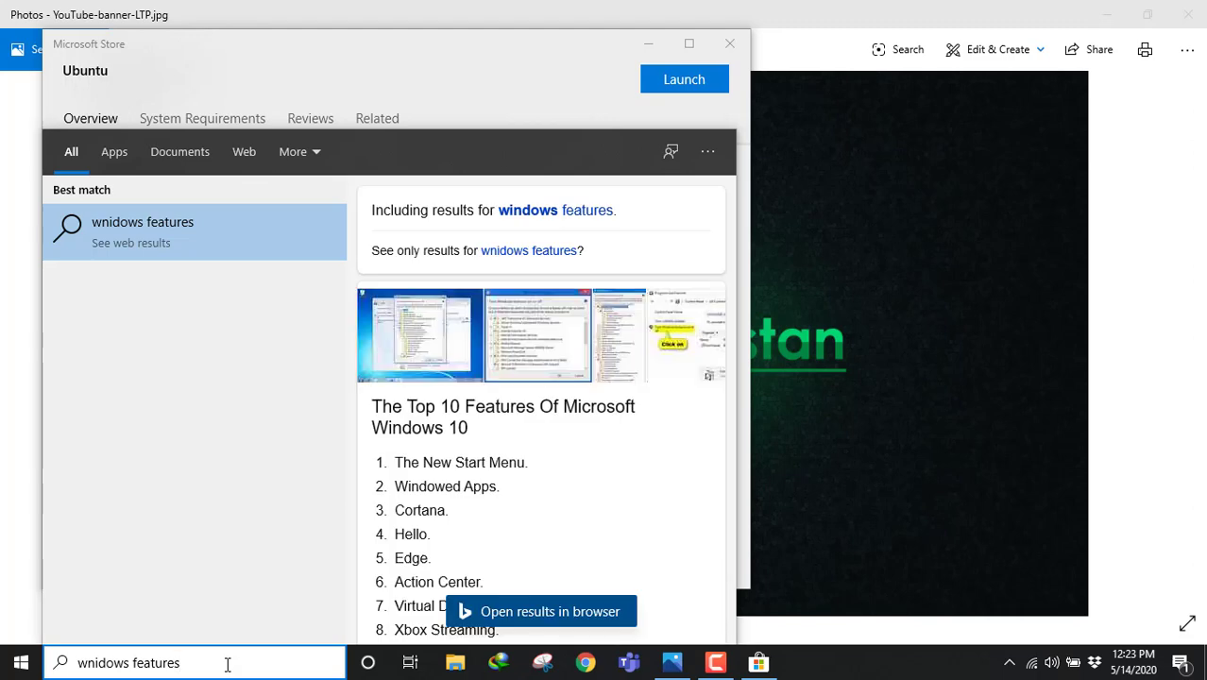
key(BackSpace)
key(BackSpace)
key(BackSpace)
key(BackSpace)
key(BackSpace)
key(BackSpace)
key(BackSpace)
key(BackSpace)
key(BackSpace)
key(BackSpace)
key(BackSpace)
key(BackSpace)
key(BackSpace)
key(BackSpace)
key(BackSpace)
key(BackSpace)
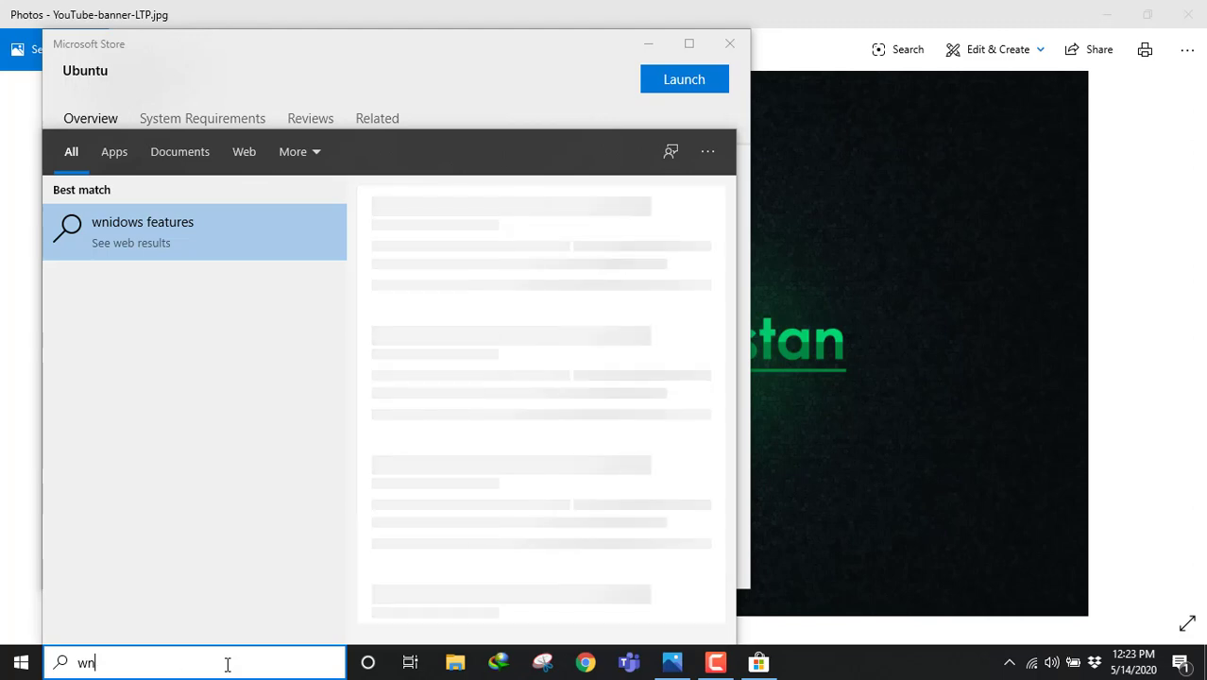
Search Windows for "features" and open Turn Windows features on or off
text(fea)
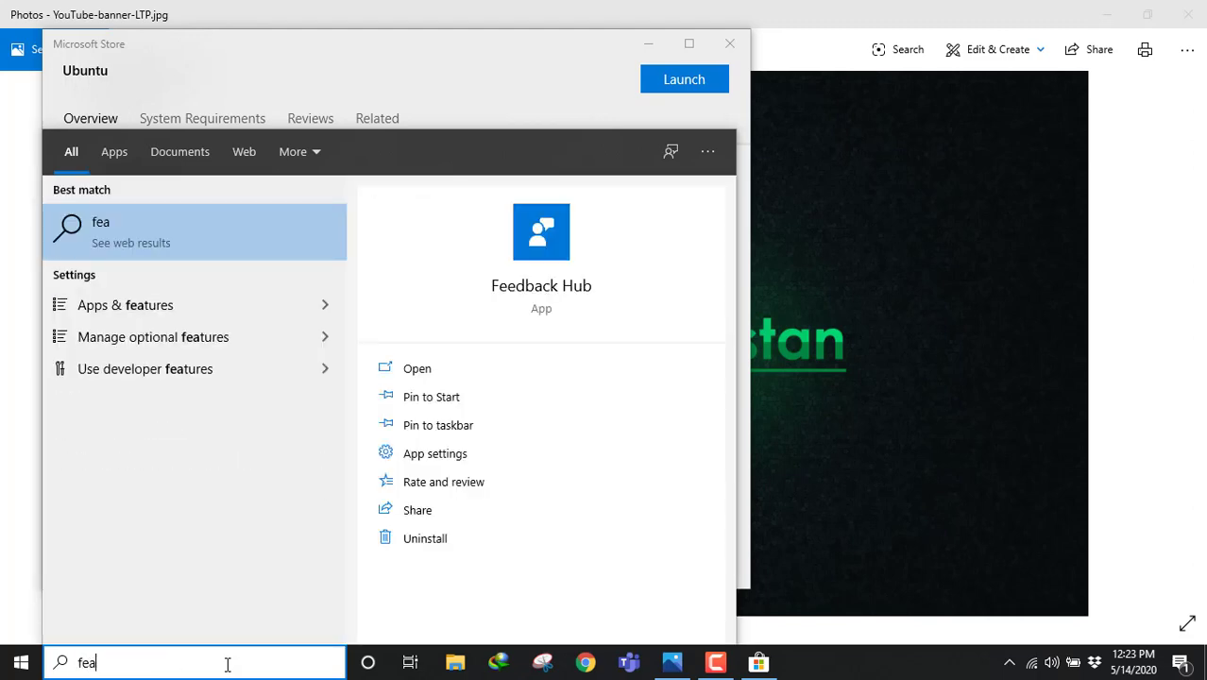
text(t)
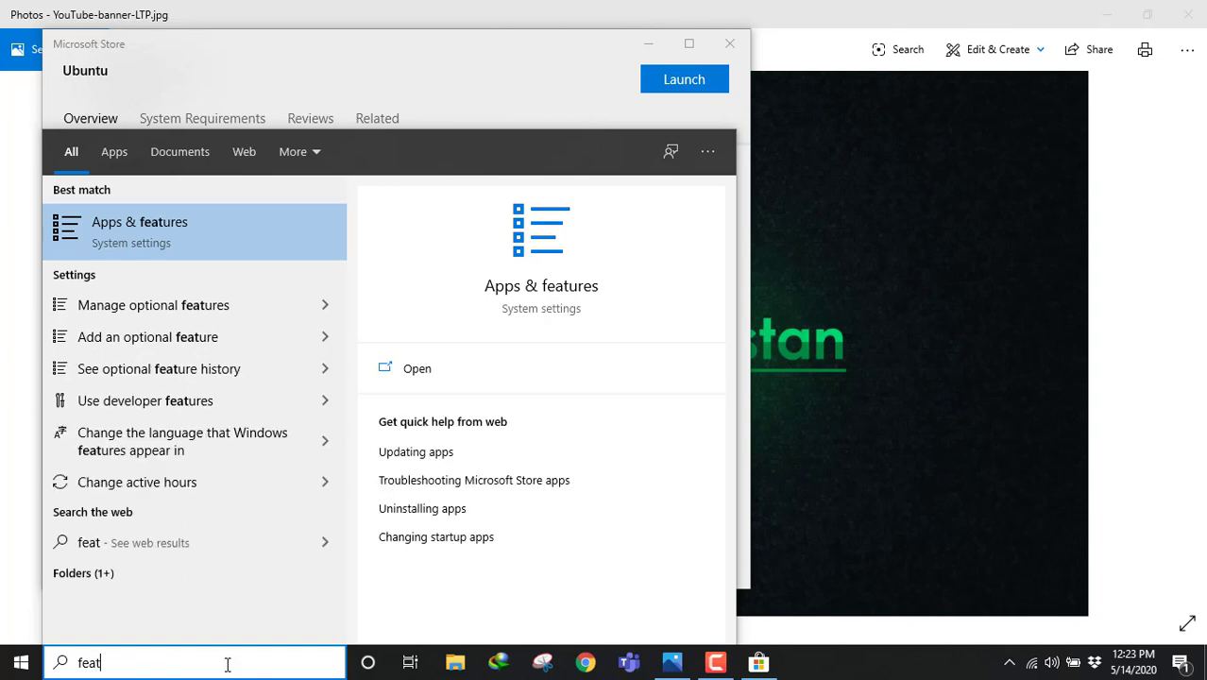
text(ures)
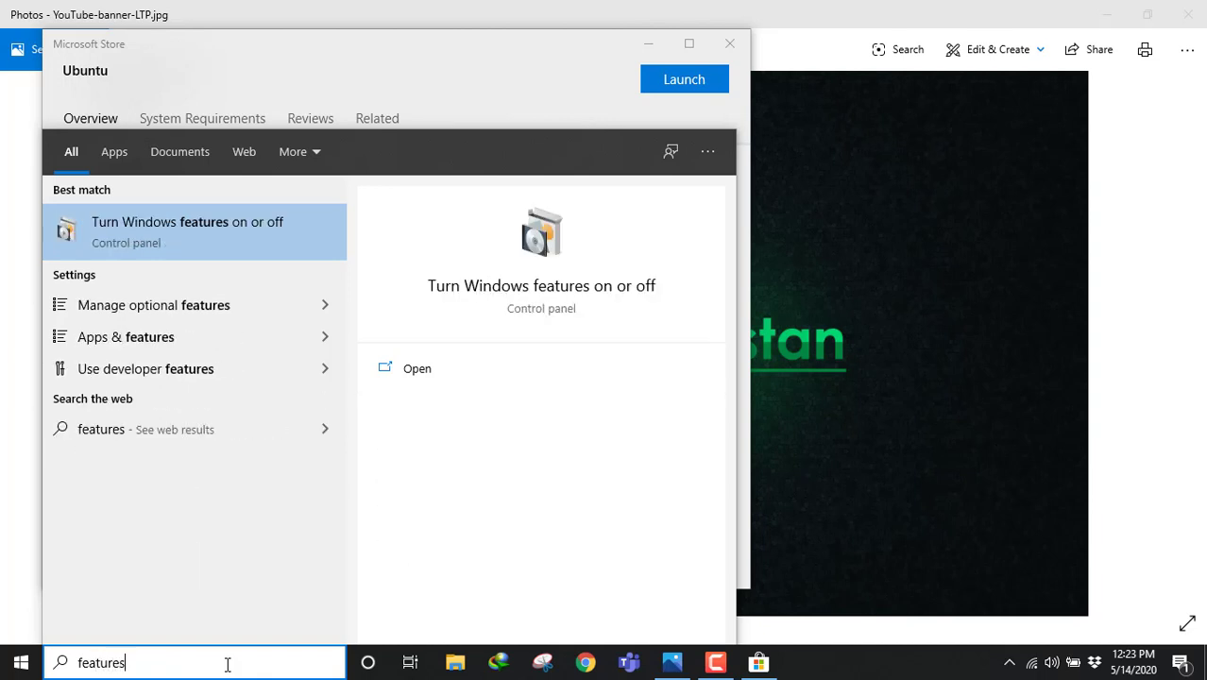
click(174, 226)
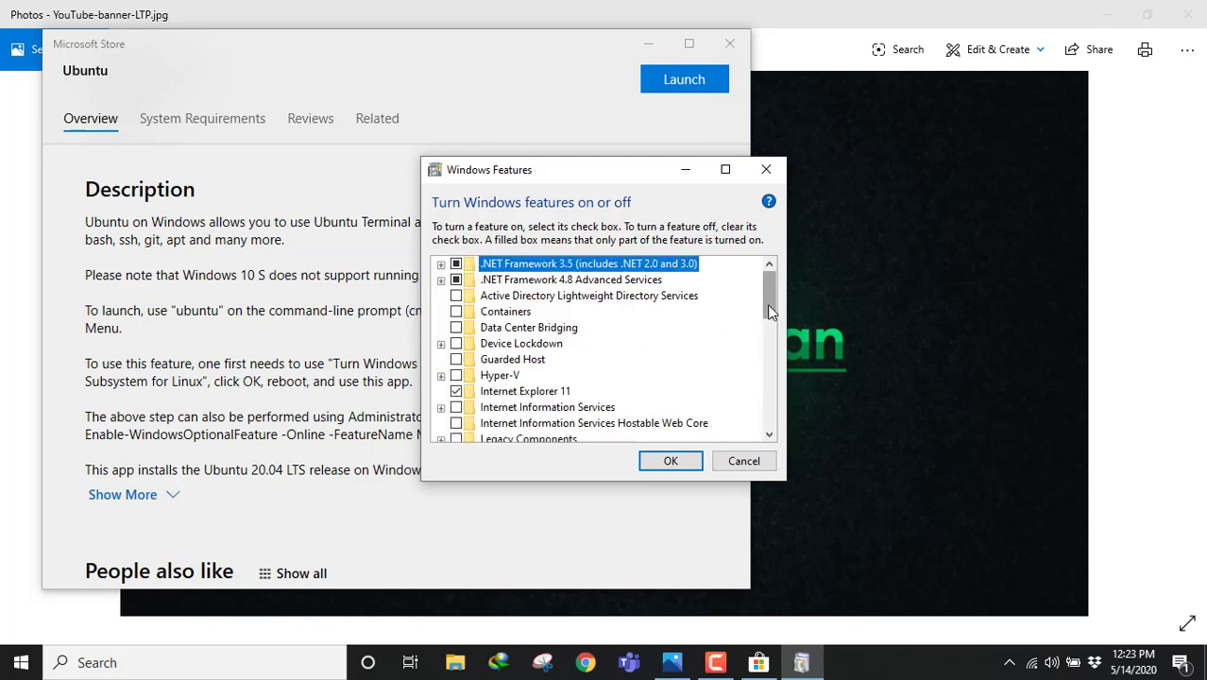
Accept the Windows features with Windows Subsystem for Linux enabled, and close Microsoft Store
drag(770, 312, 770, 423)
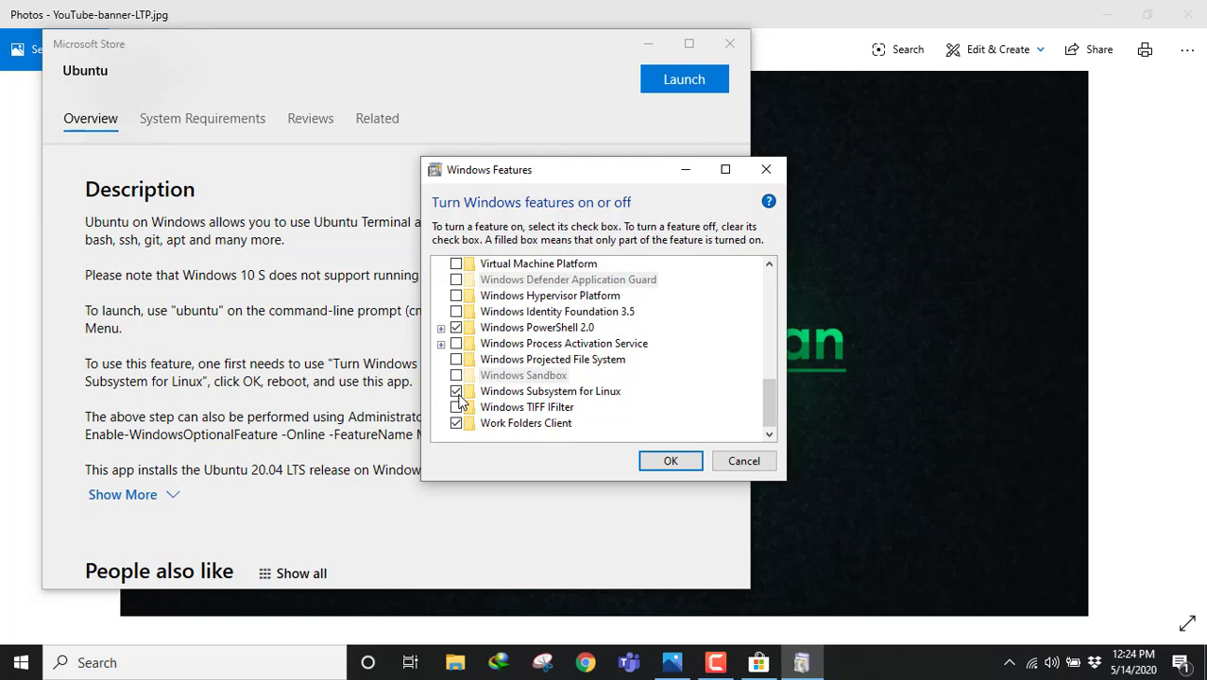
click(666, 461)
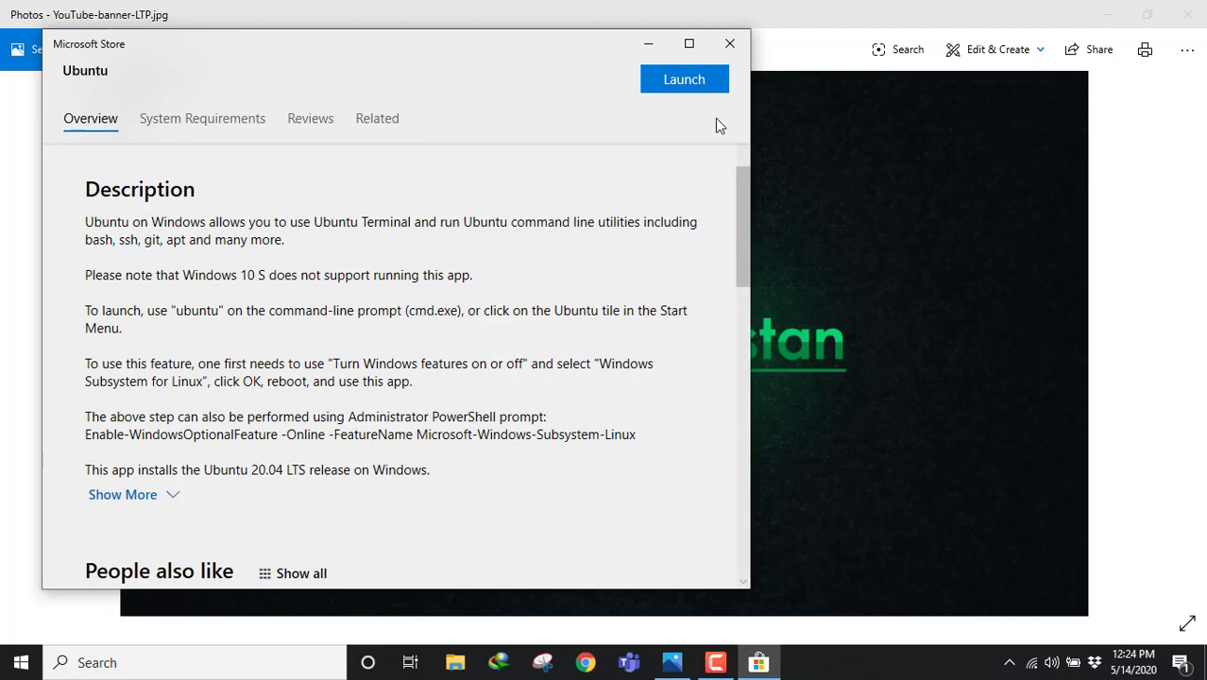
click(727, 54)
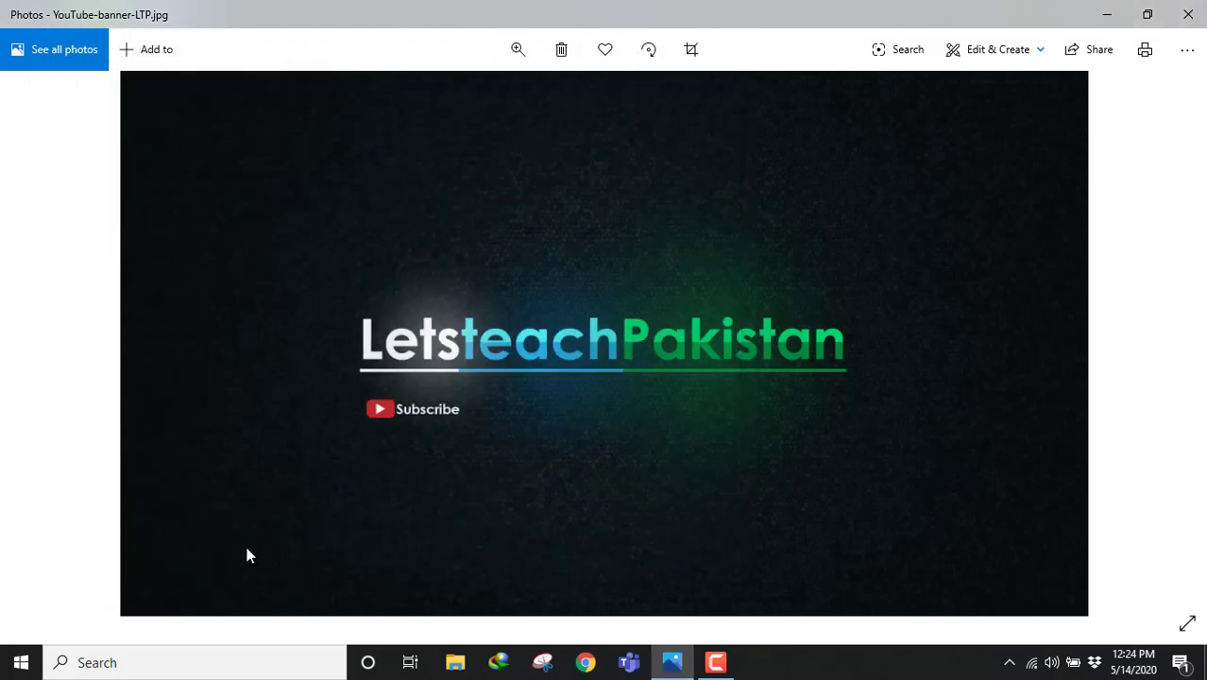
Search Windows for "ubuntu" and launch the Ubuntu terminal app
click(199, 663)
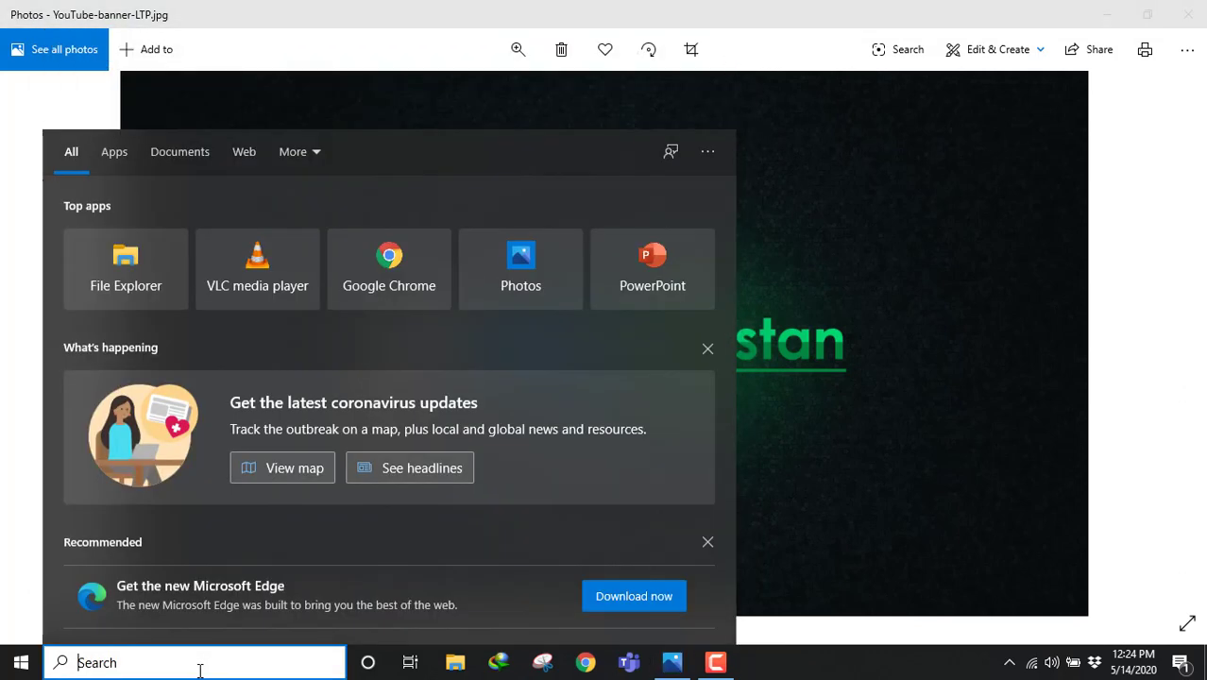
text(ubuntu)
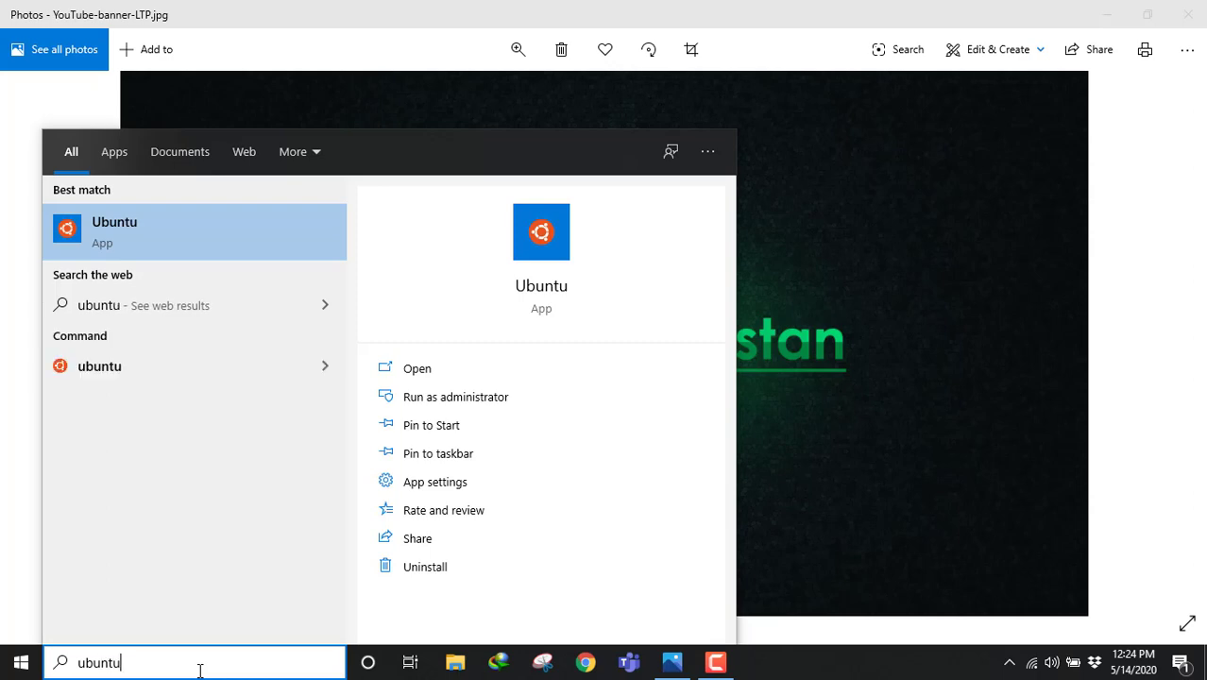
click(132, 228)
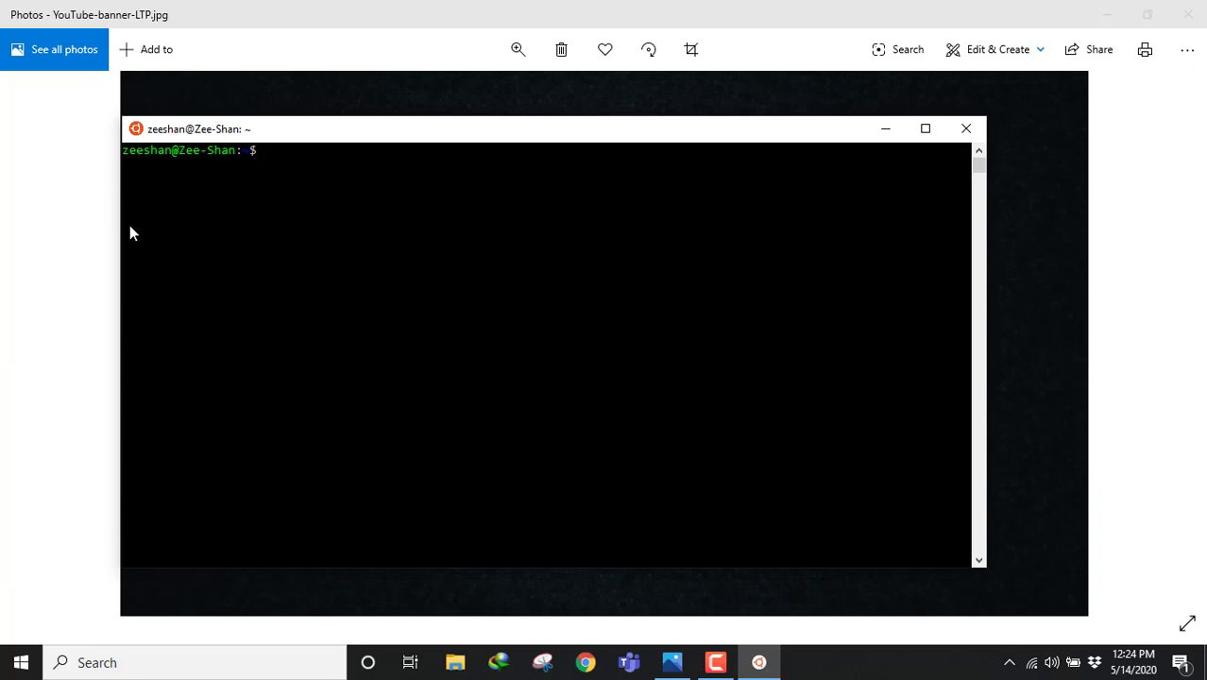
text(zeeshan)
key(BackSpace)
key(BackSpace)
key(BackSpace)
key(BackSpace)
key(BackSpace)
key(BackSpace)
key(BackSpace)
Show the current account with whoami and list the home directory's contents with ls
text(whoami)
key(Return)
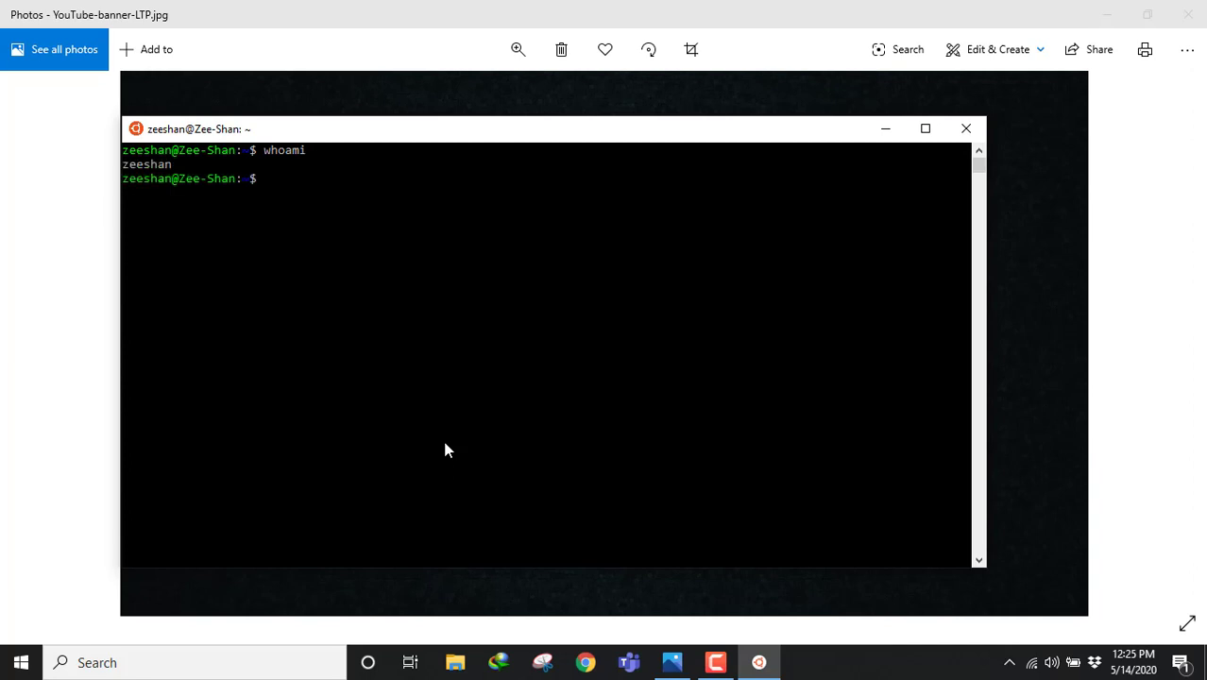
text(ls)
key(Return)
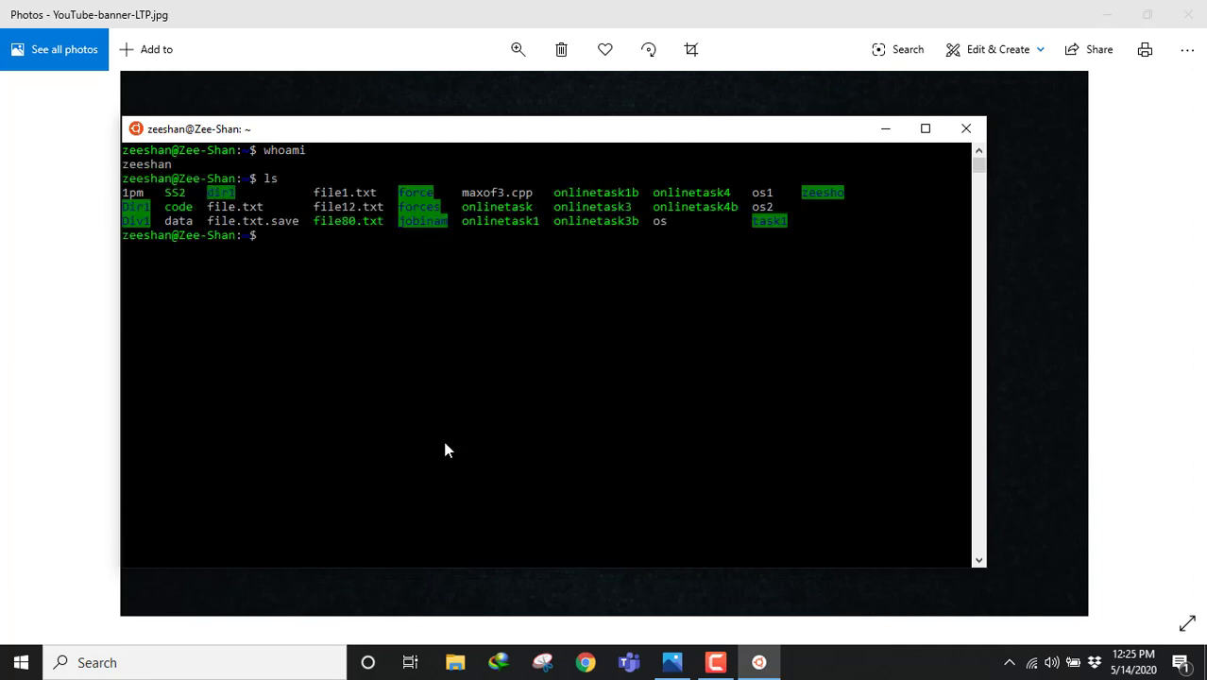